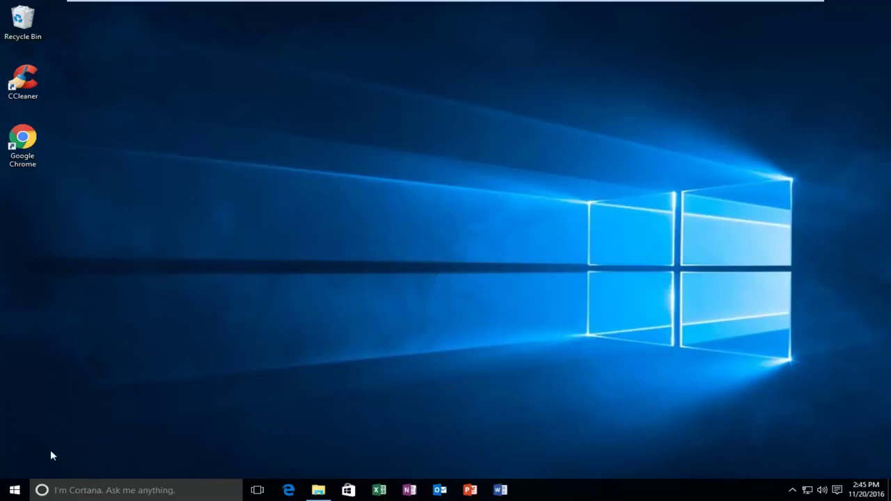
Search the Start menu for 'programs and fea' and open Programs and Features
left_click(14, 491)
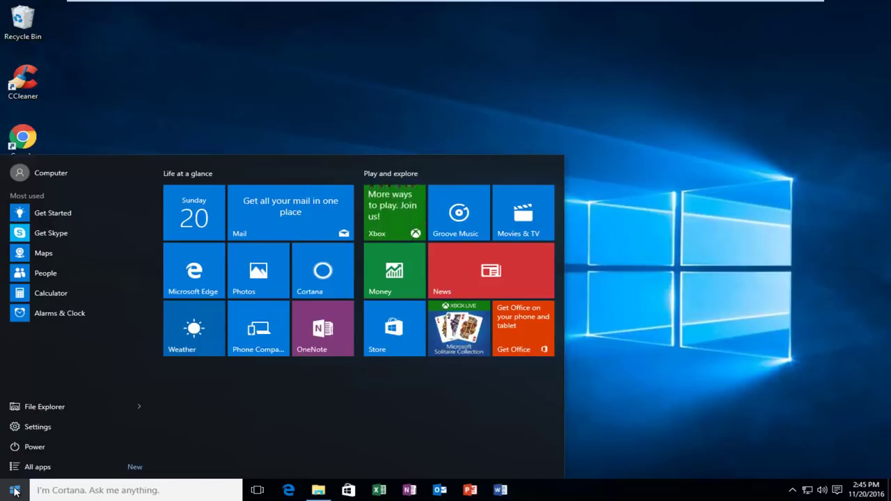
type("programs a")
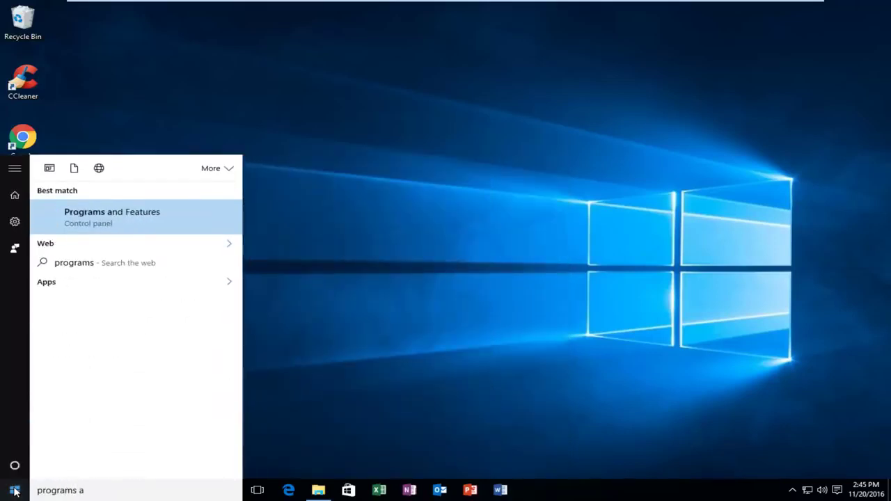
type("nd fea")
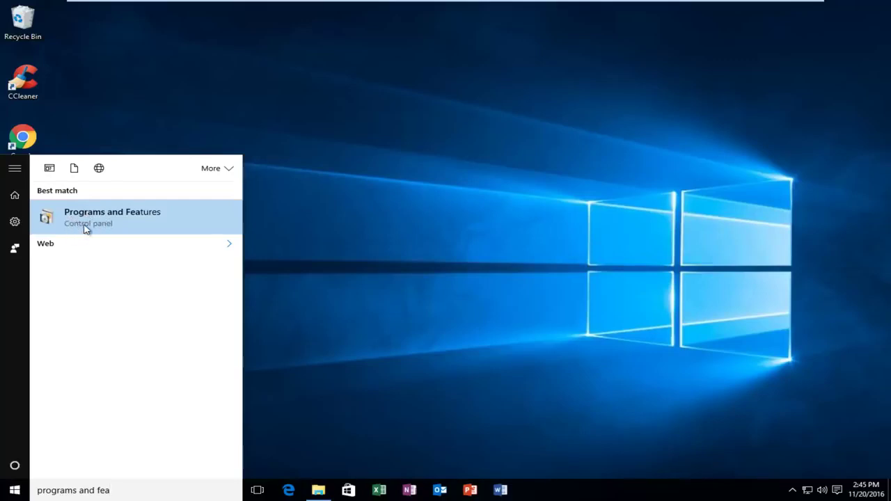
left_click(85, 229)
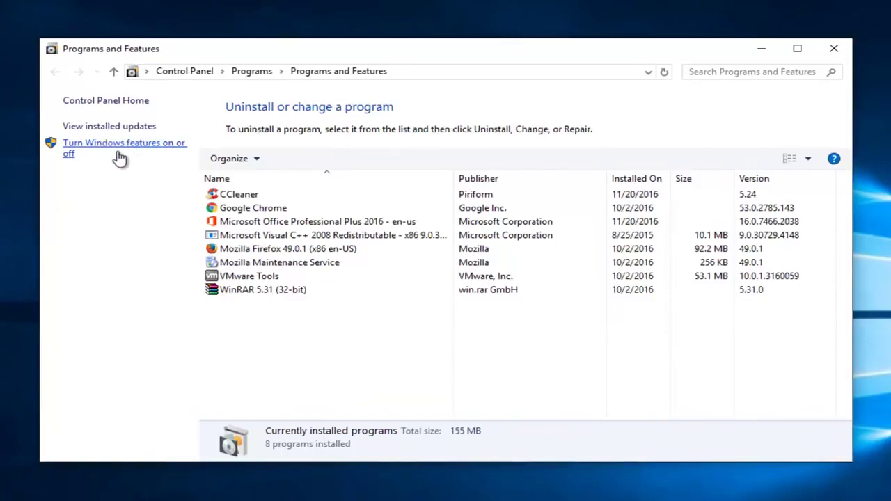
Uncheck .NET Framework 4.6 Advanced Services in Windows Features and apply the change
left_click(122, 153)
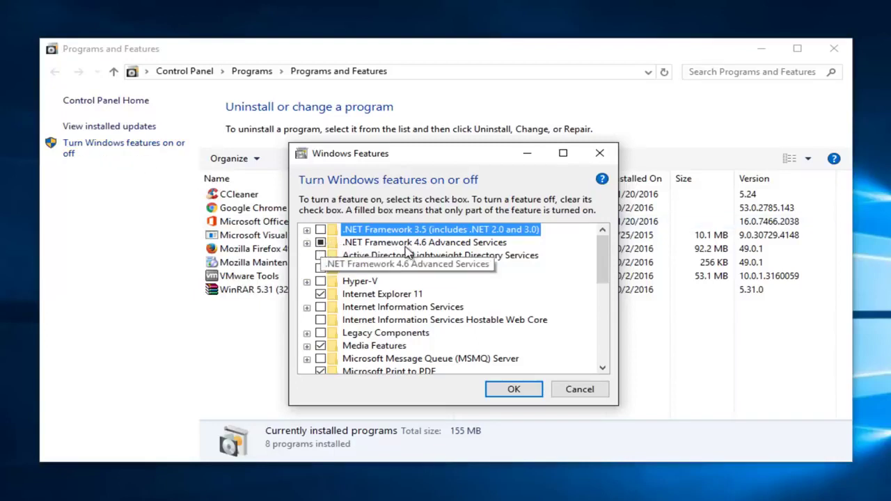
left_click(321, 243)
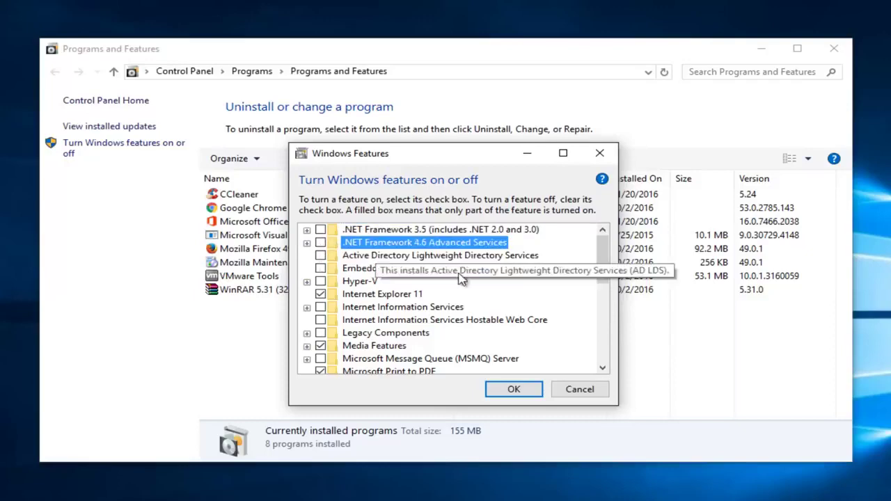
left_click(498, 390)
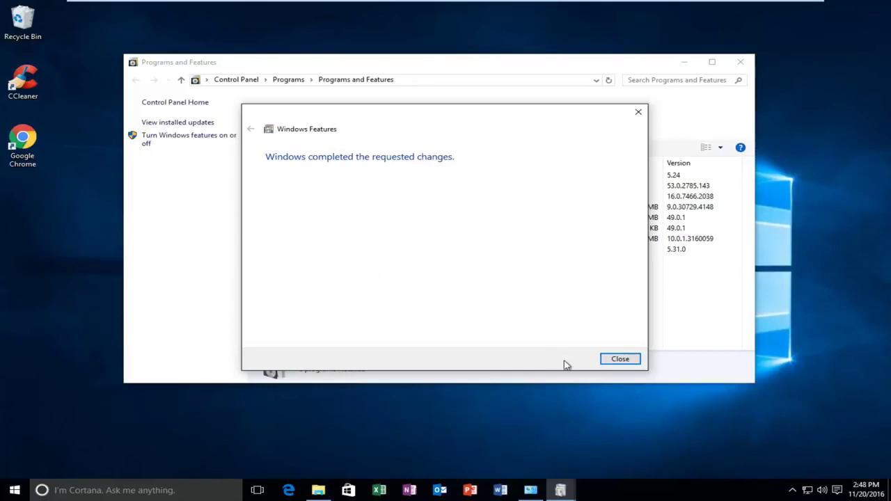
Close the feature windows and search Google in Edge for '.net framework 3.5'
left_click(614, 360)
left_click(740, 62)
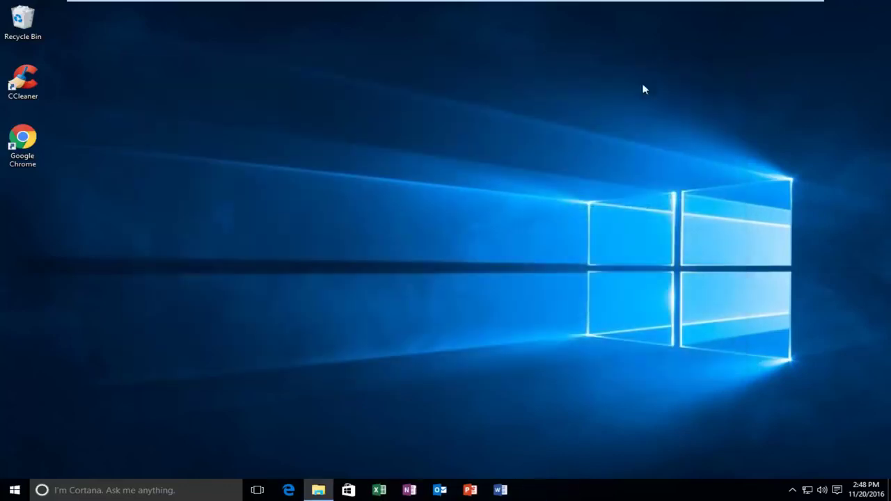
left_click(289, 490)
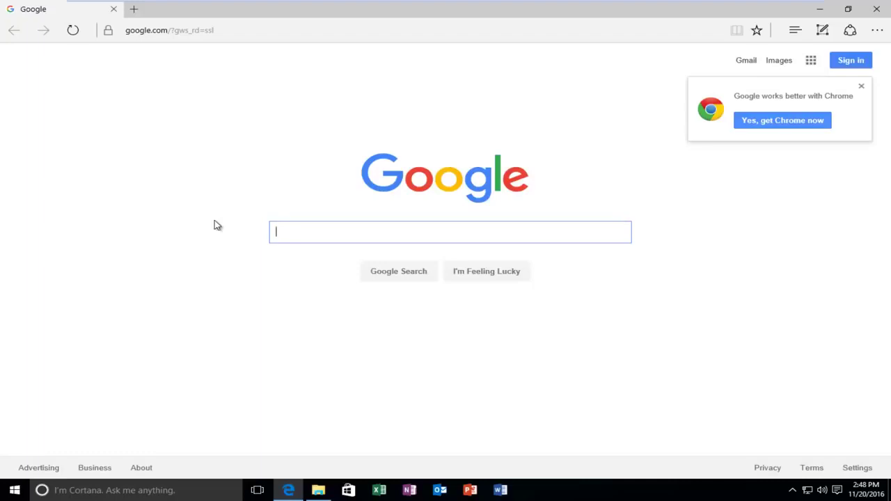
type(".net fr")
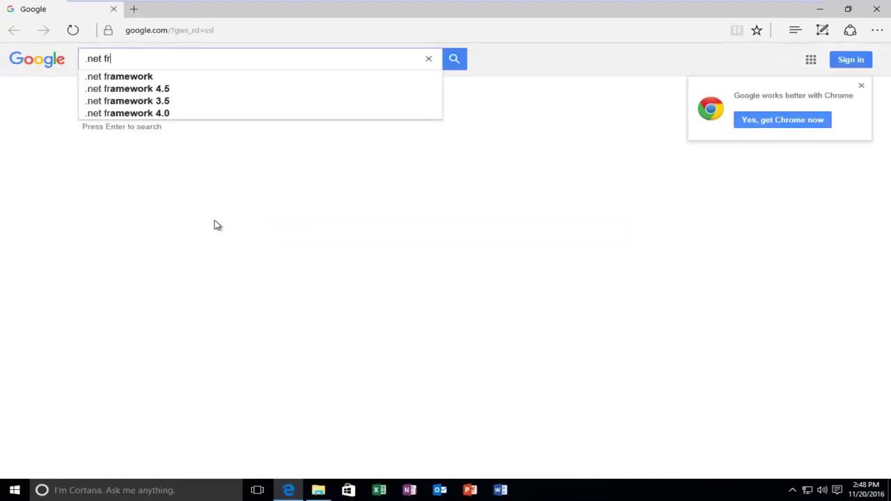
type("amework 3.5")
key("Return")
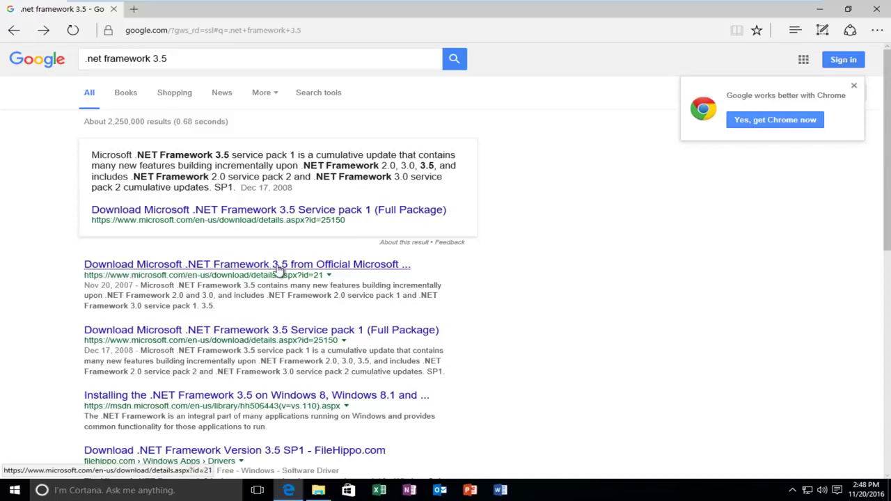
Open Microsoft's .NET Framework 3.5 download page, pick English, and start the download
double_click(172, 275)
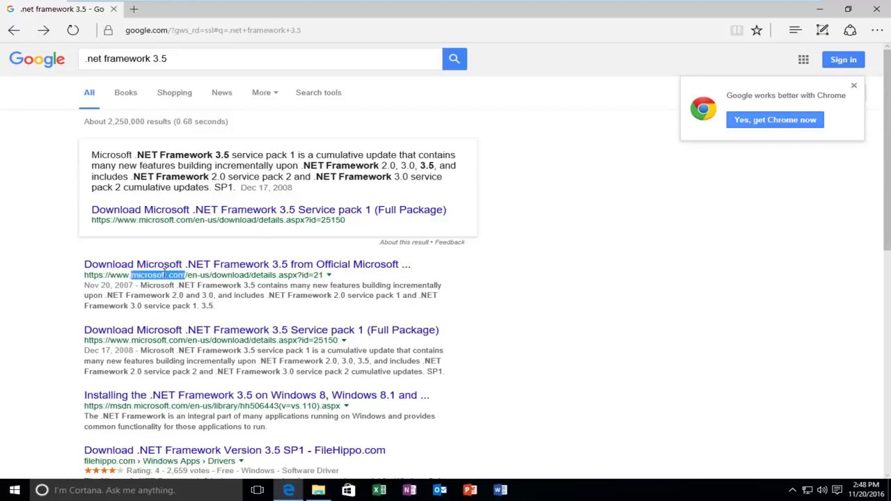
left_click(160, 266)
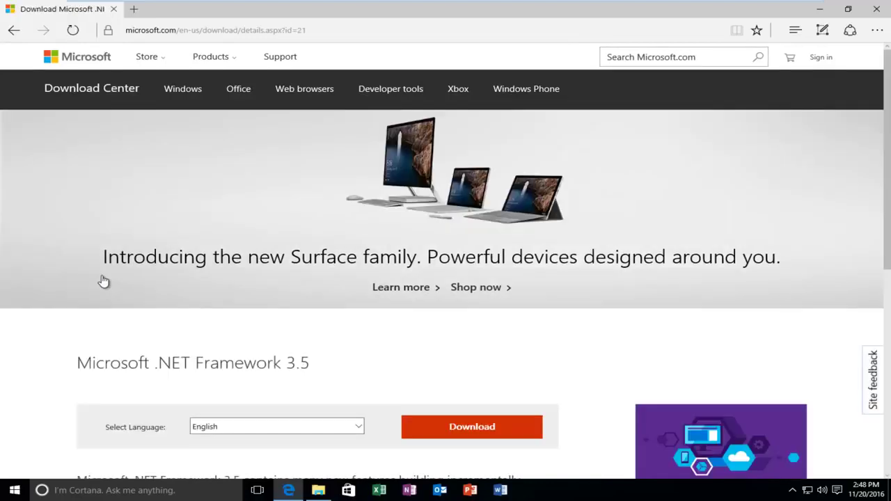
scroll(95, 273, "down", 3)
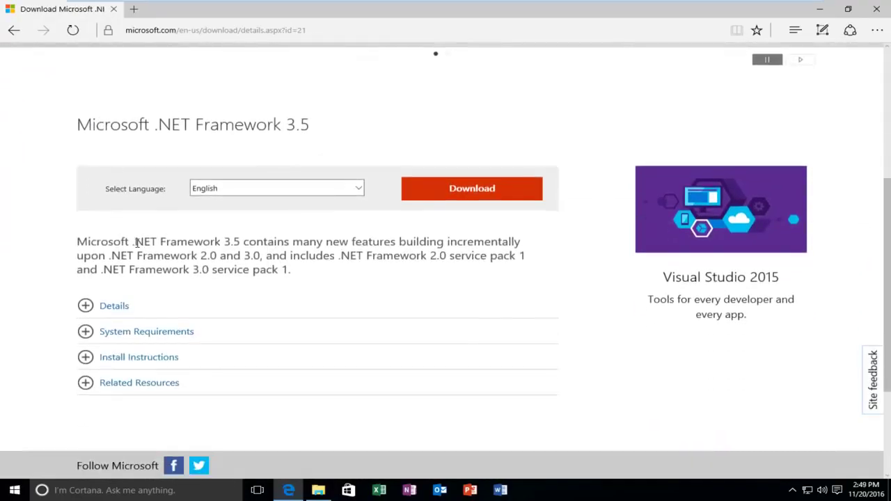
left_click(337, 190)
left_click(339, 189)
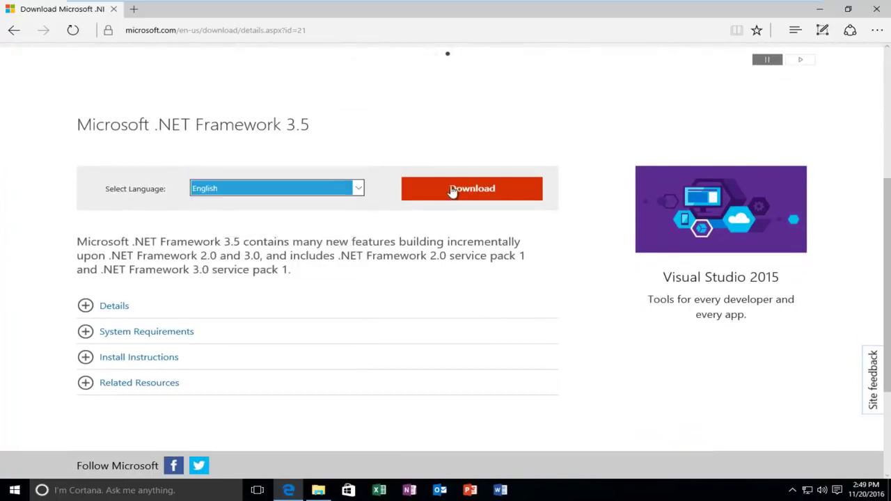
left_click(470, 189)
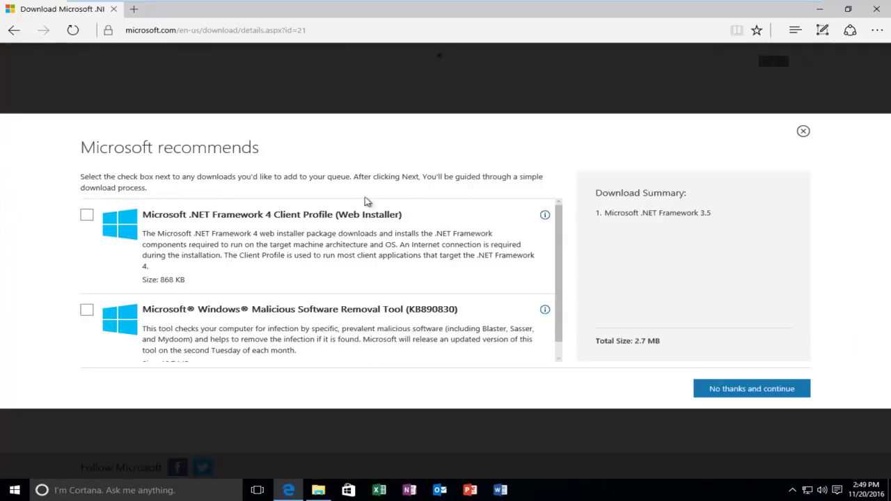
Add the .NET Framework 4 Client Profile web installer to the queue, totaling 3.6 MB
scroll(383, 223, "down", 1)
scroll(403, 231, "up", 1)
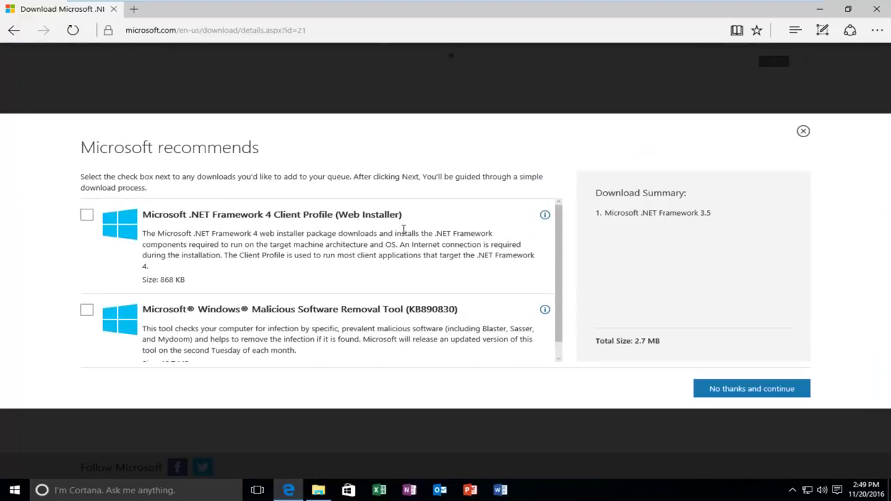
left_click(87, 215)
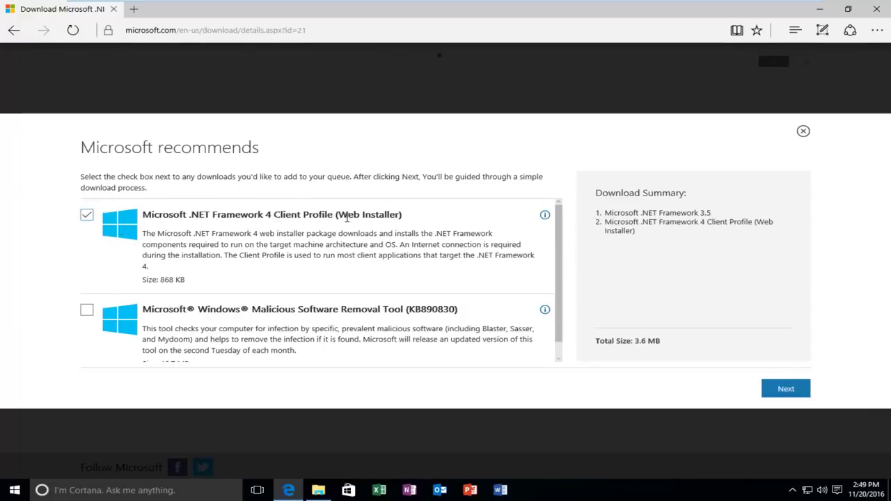
left_click_drag(344, 214, 400, 216)
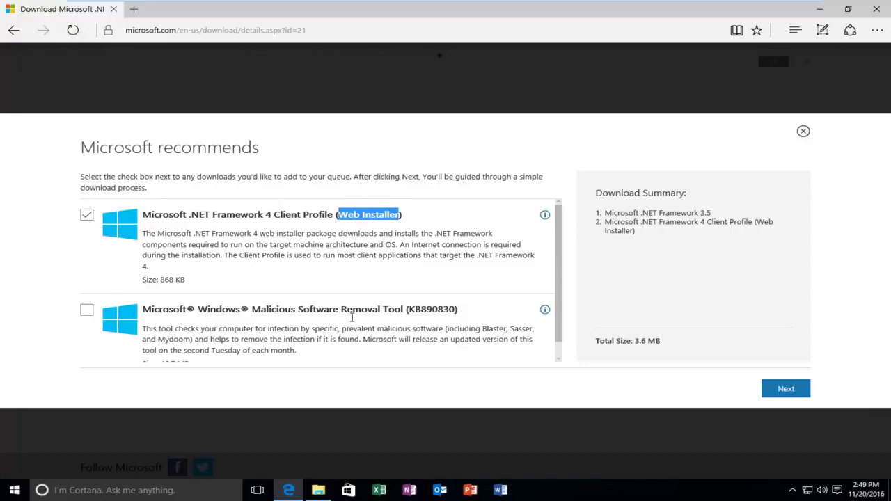
left_click(409, 307)
scroll(390, 307, "down", 2)
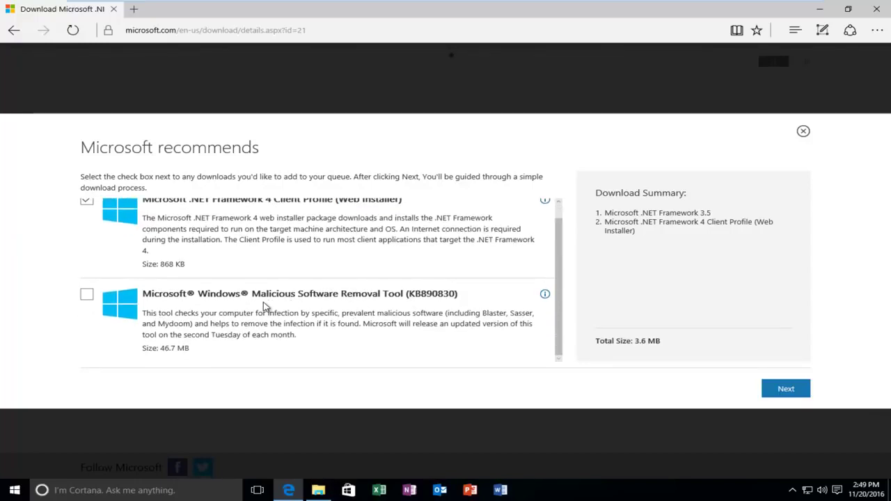
scroll(266, 308, "up", 2)
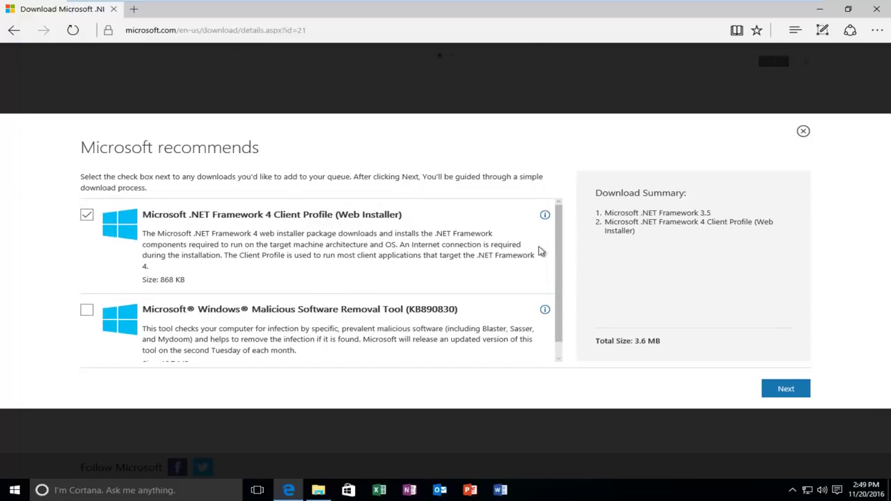
Download the queued .NET packages and run the 3.5 setup with administrator approval
left_click(792, 389)
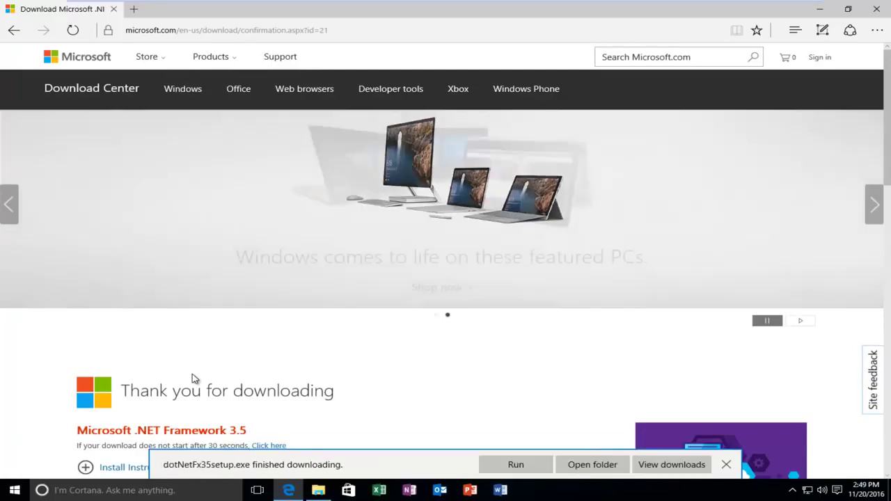
left_click(514, 467)
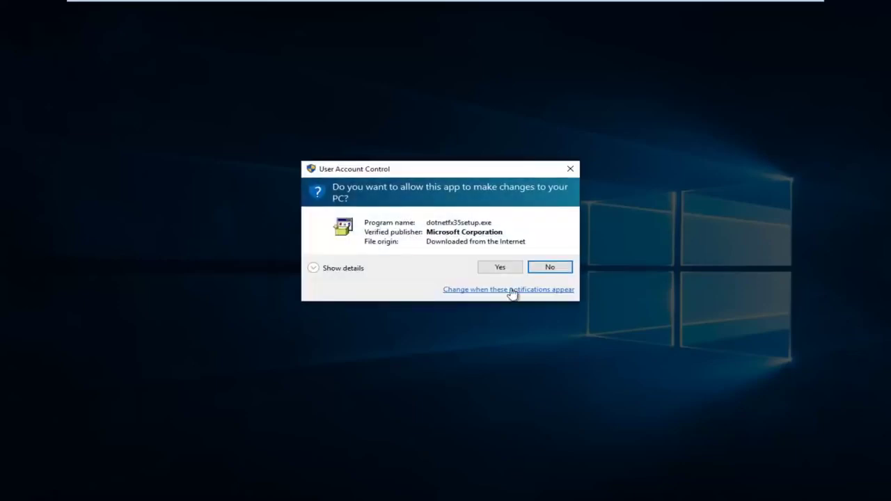
left_click(494, 265)
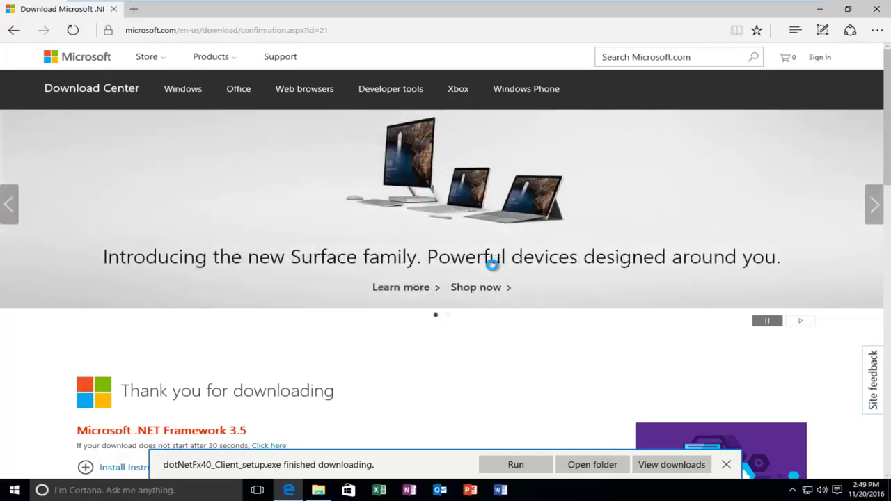
left_click(820, 9)
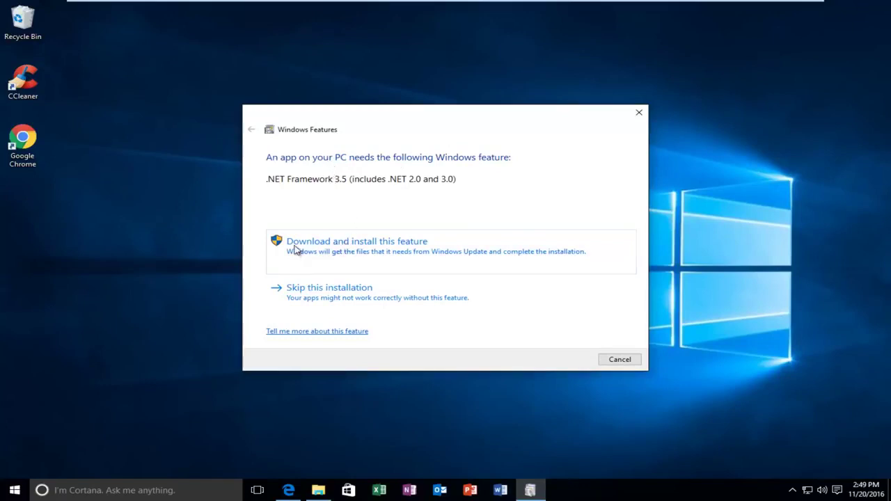
Download and install the .NET Framework 3.5 feature, including .NET 2.0 and 3.0
left_click(330, 248)
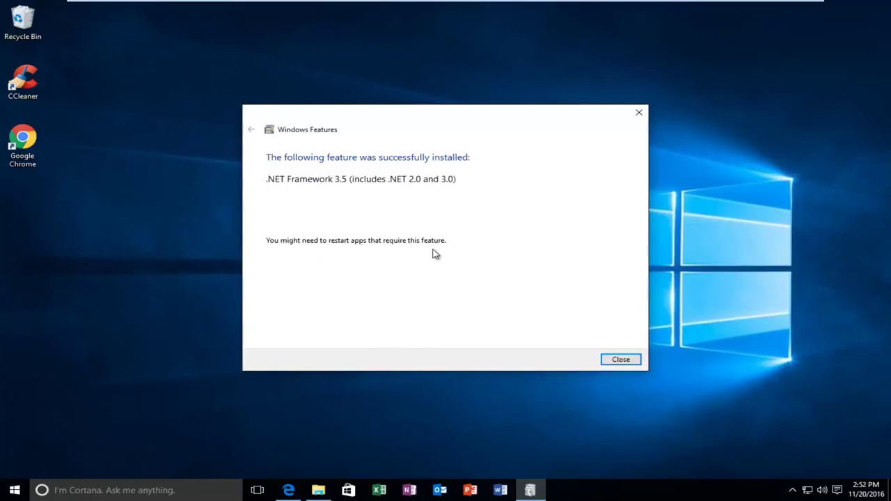
Dismiss the success notice and reopen Programs and Features from a Start menu search
left_click(629, 361)
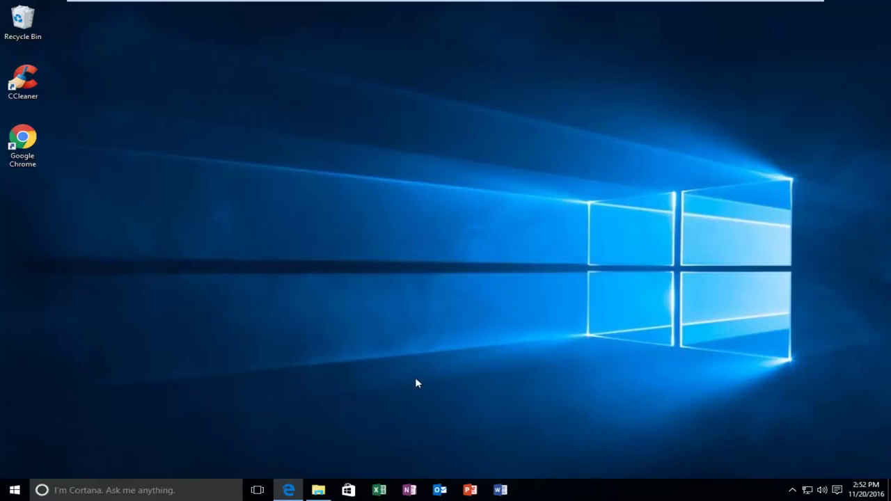
left_click(10, 494)
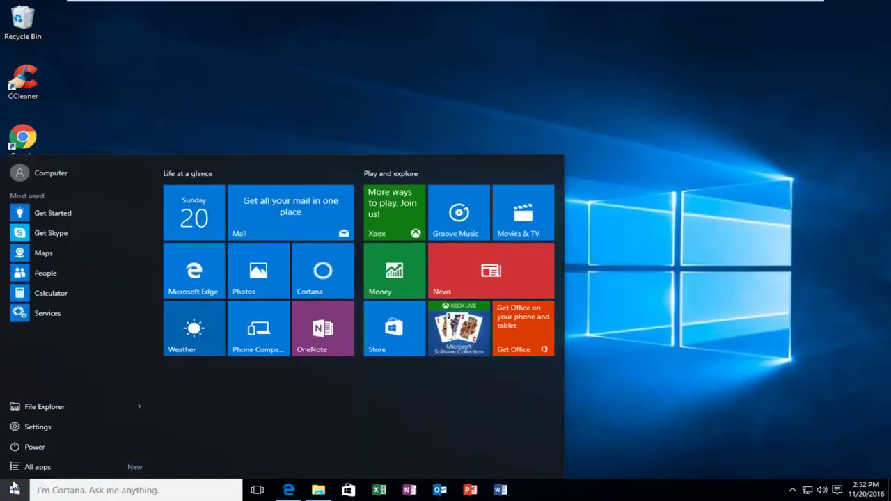
type("programs and f")
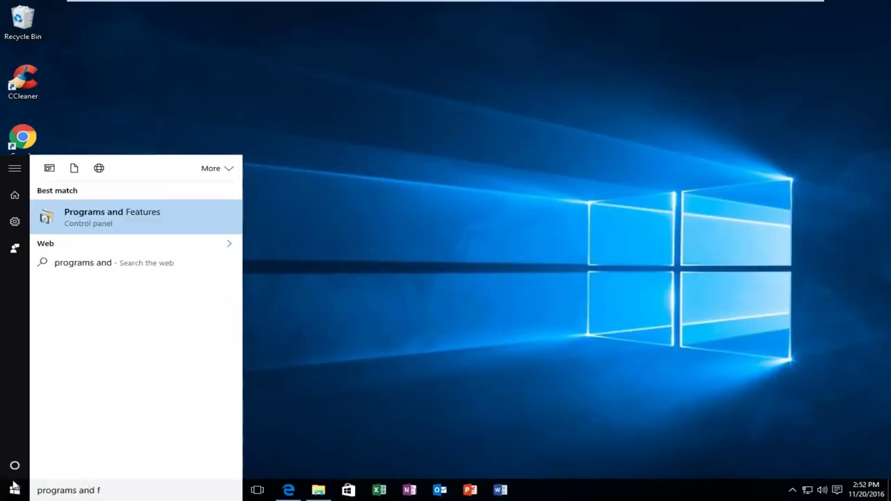
type("eatures")
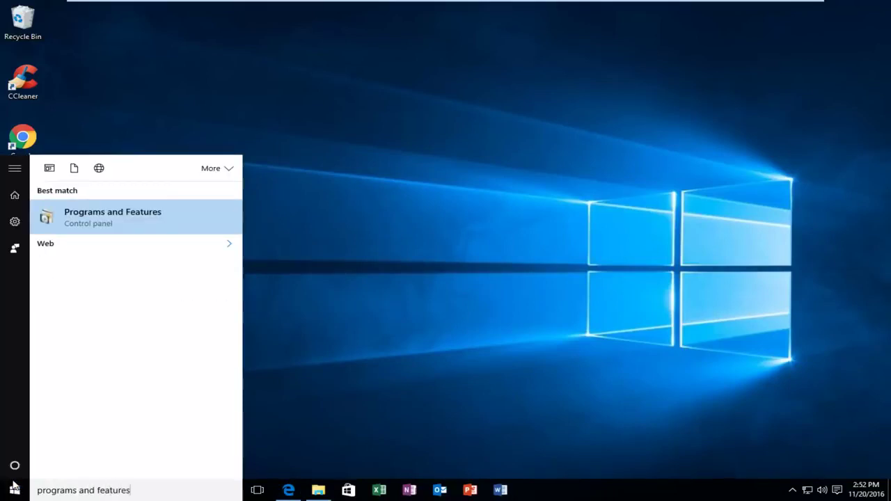
left_click(100, 230)
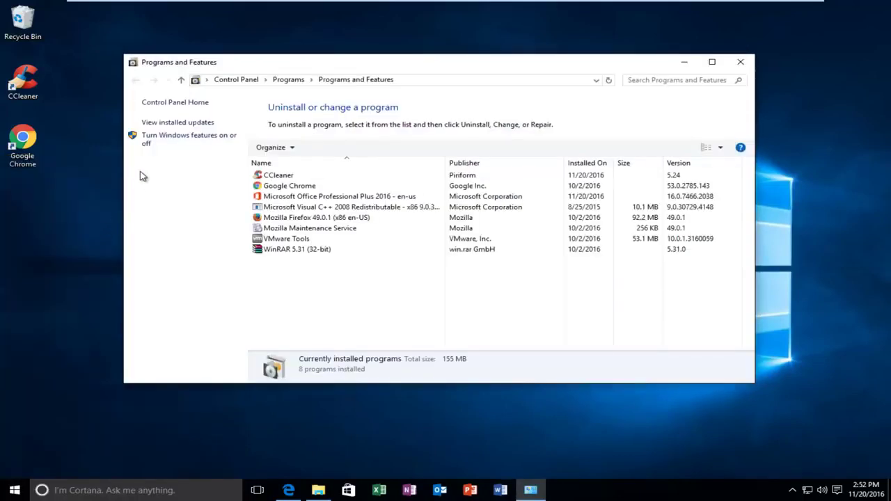
Re-enable .NET Framework 4.6 Advanced Services in Windows Features and close the completion notice
left_click(183, 139)
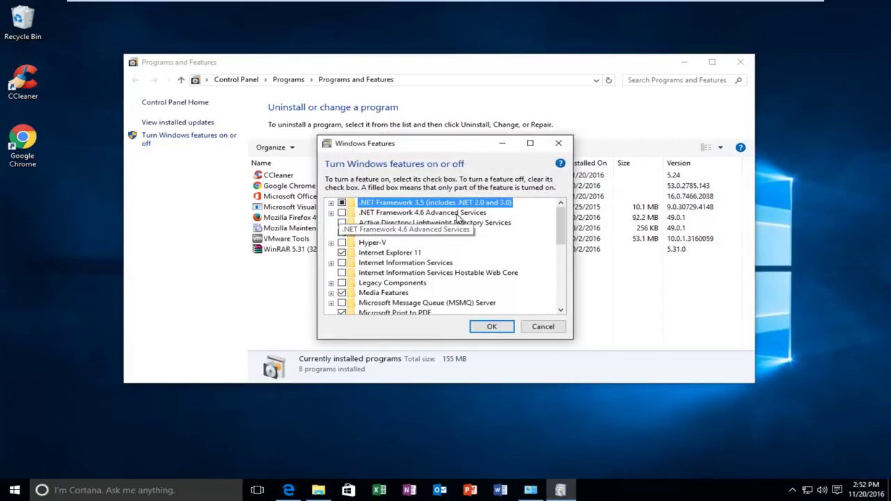
left_click(342, 212)
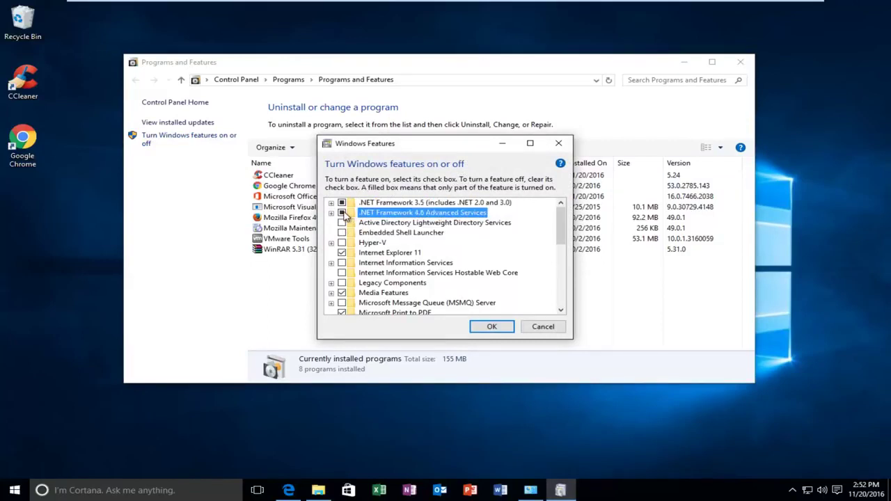
left_click(491, 327)
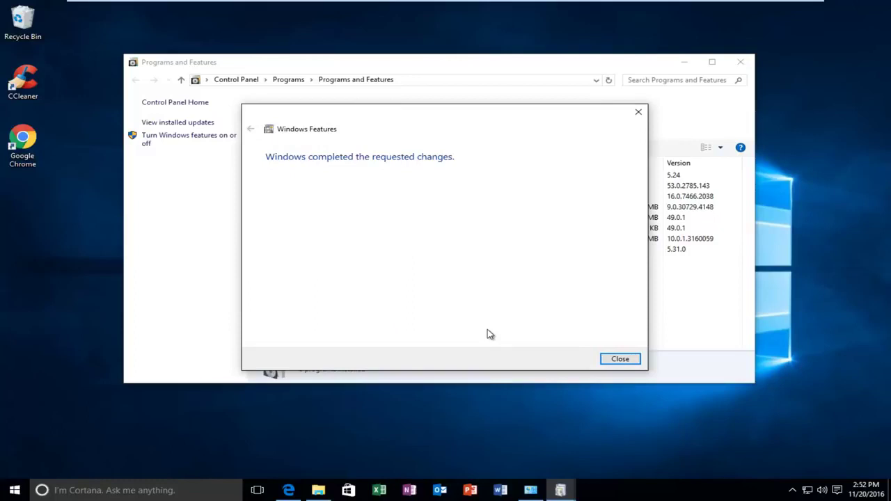
left_click(621, 362)
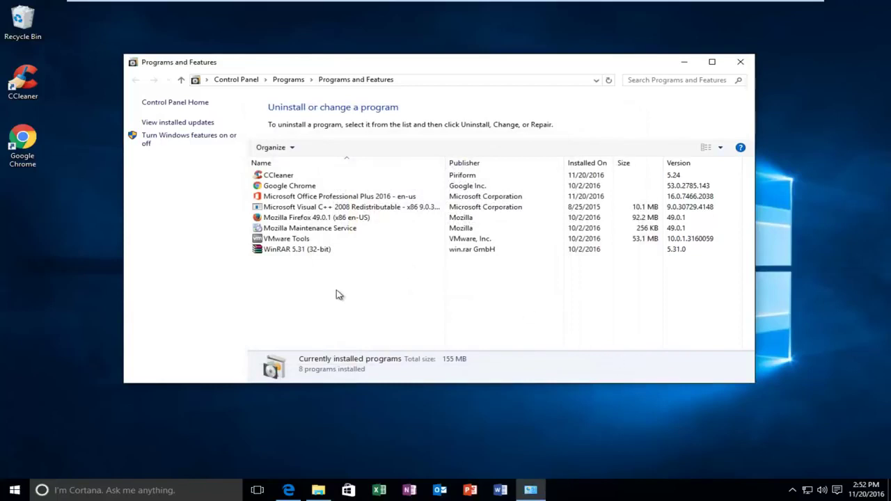